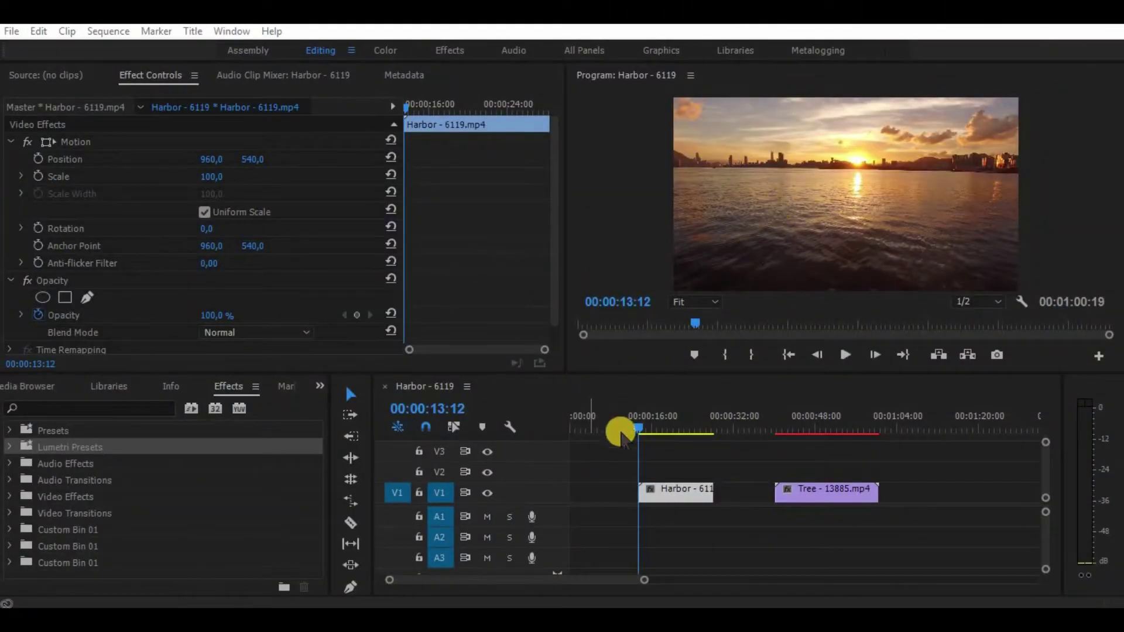
- Drag the Lens Flare effect from the Effects panel onto the Harbor sunset clip
left_click_drag(635, 428, 647, 428)
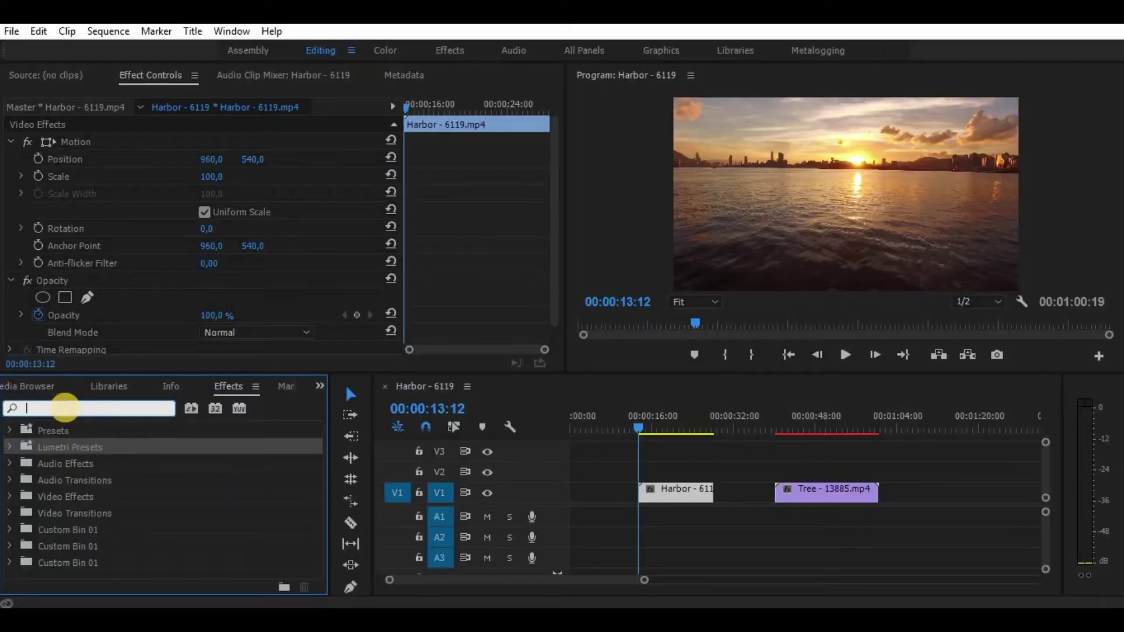
type("lens")
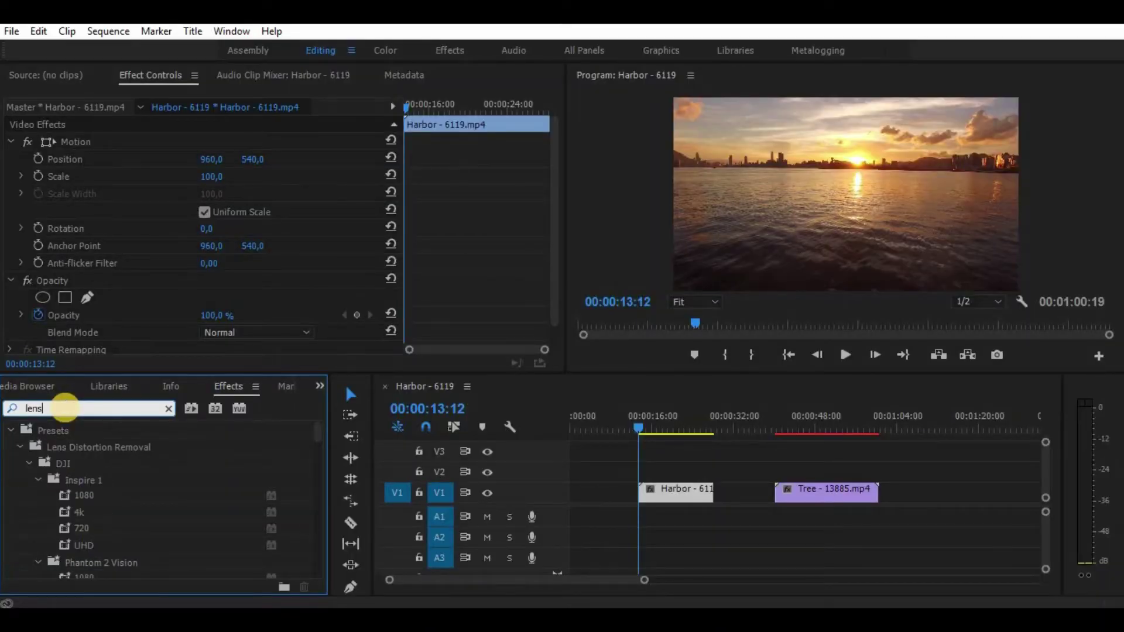
type(" fl")
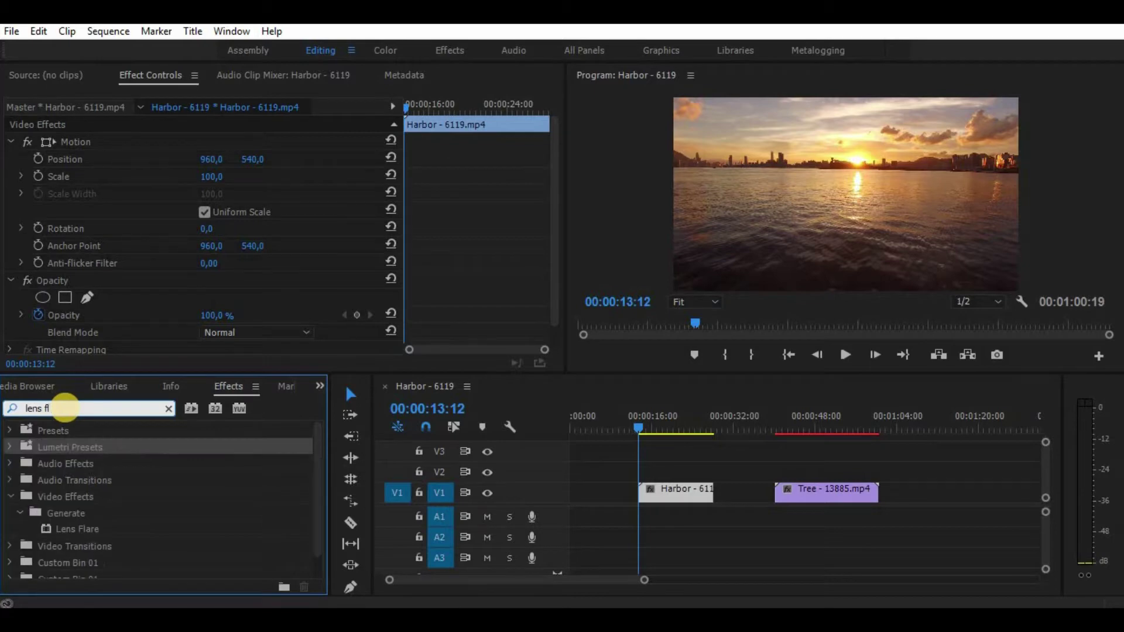
left_click_drag(72, 527, 664, 504)
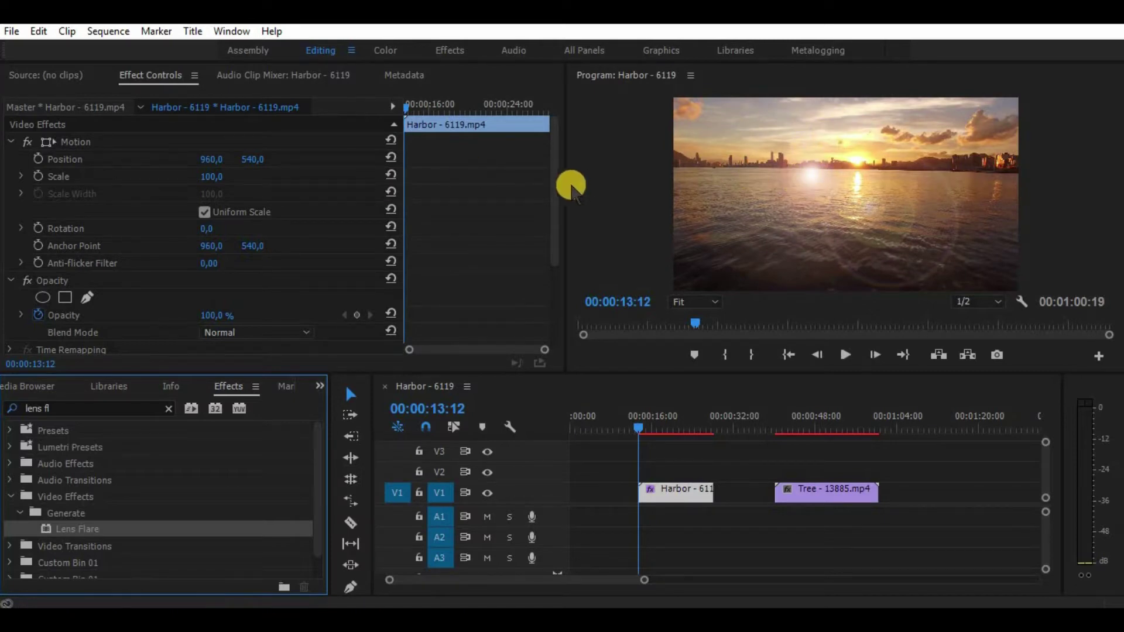
left_click_drag(551, 188, 534, 284)
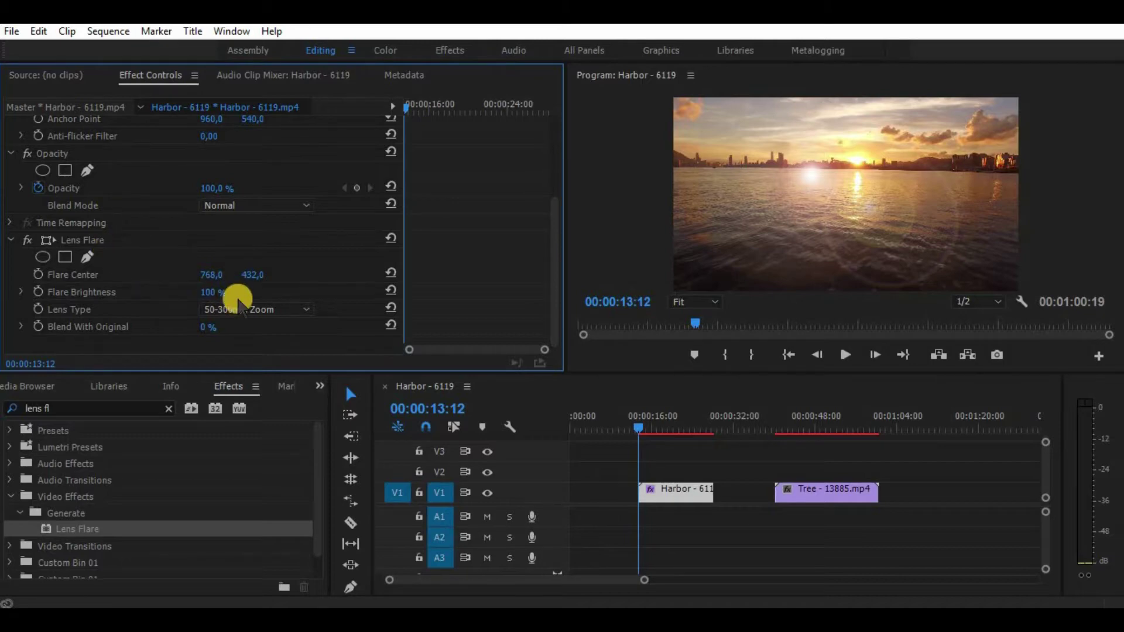
- Try the 35mm and 105mm Prime lens types, then keep 50-300mm Zoom
left_click(252, 310)
left_click(256, 340)
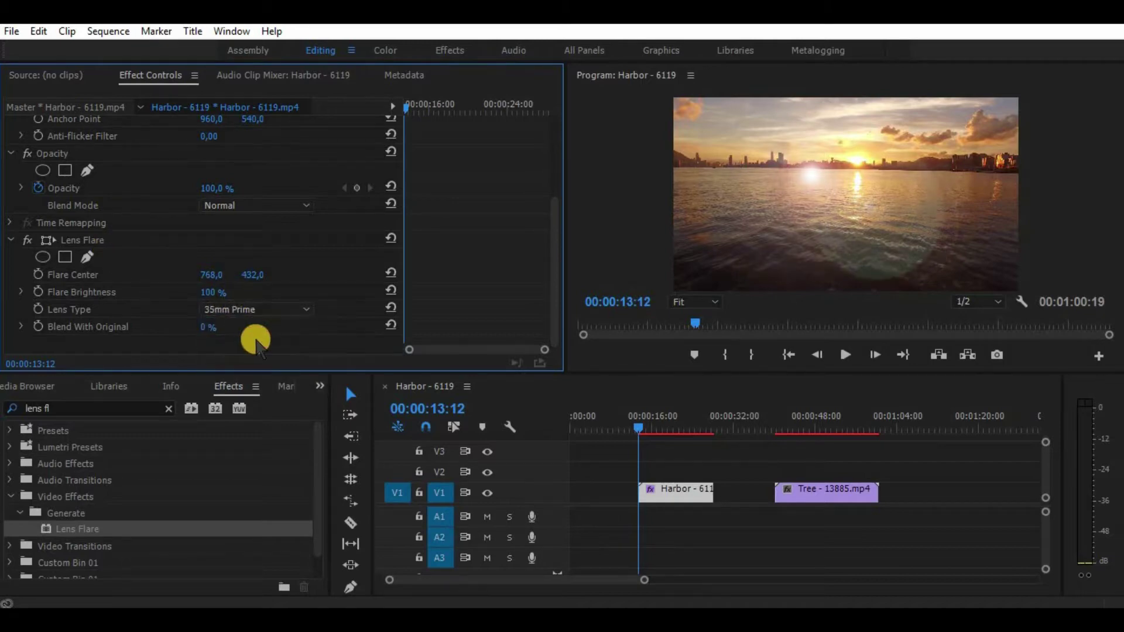
left_click(281, 310)
left_click(257, 366)
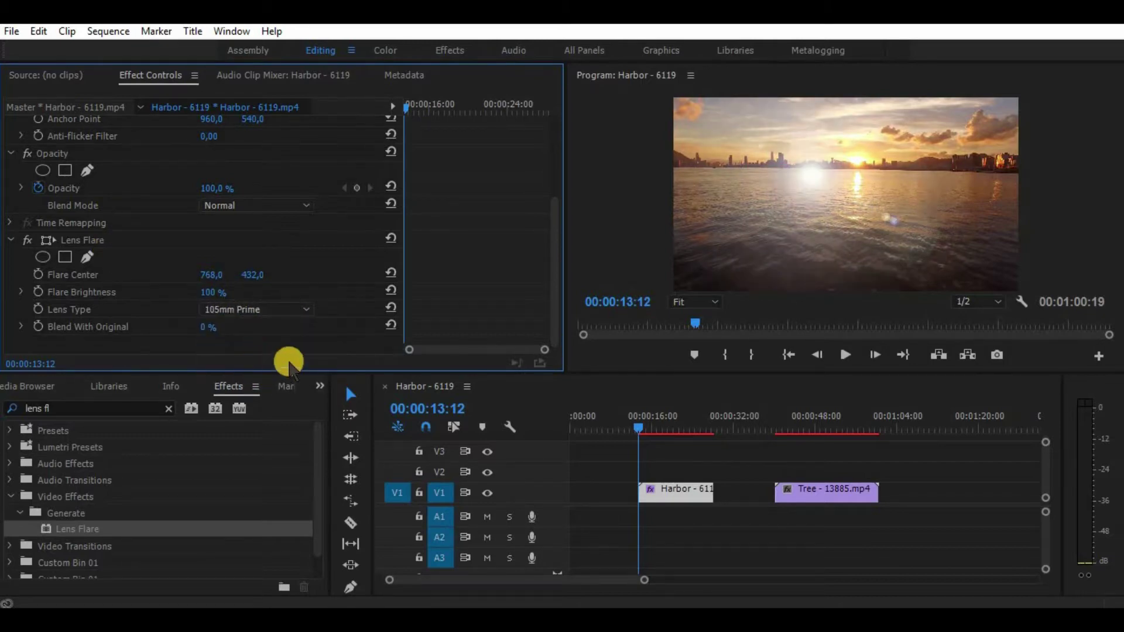
left_click(260, 310)
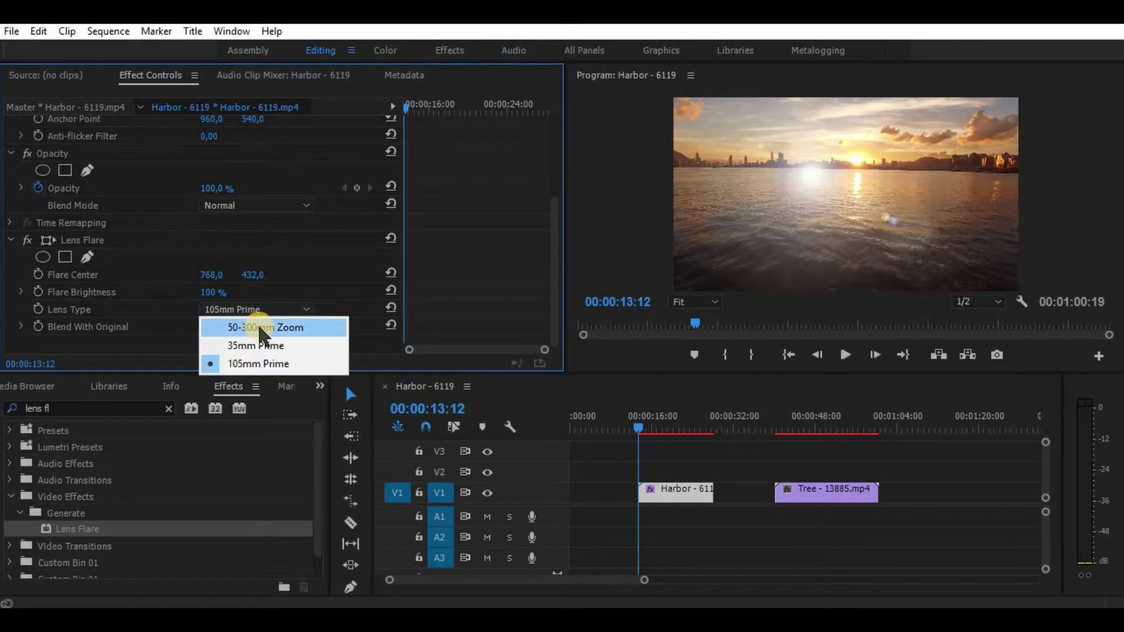
left_click(260, 330)
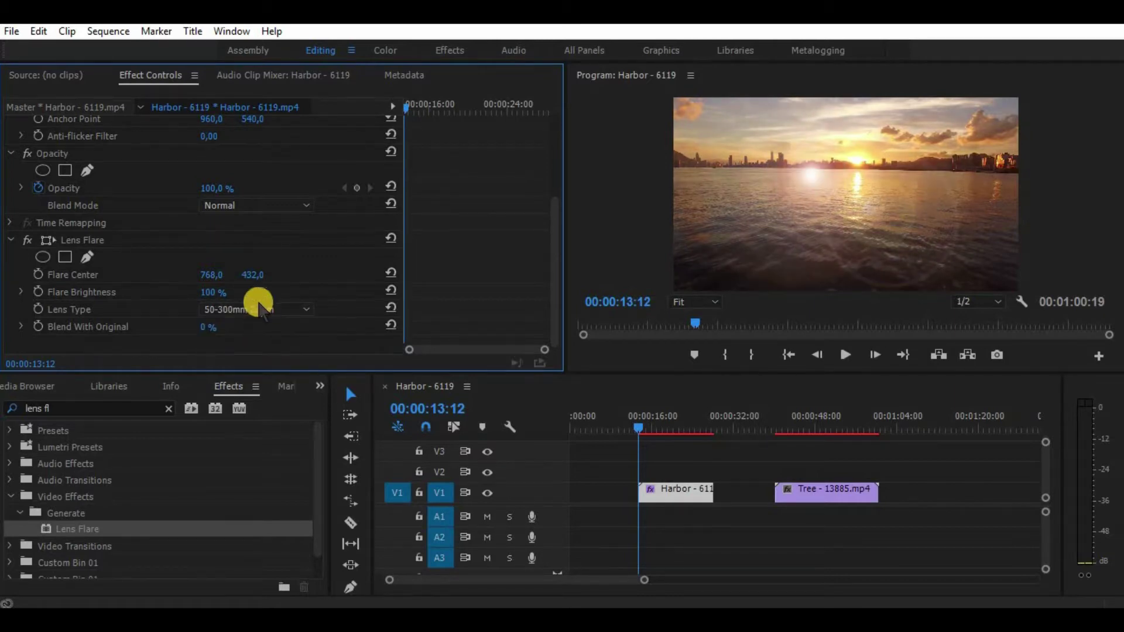
- Lower the Harbor flare's Flare Brightness to 64%
left_click(231, 295)
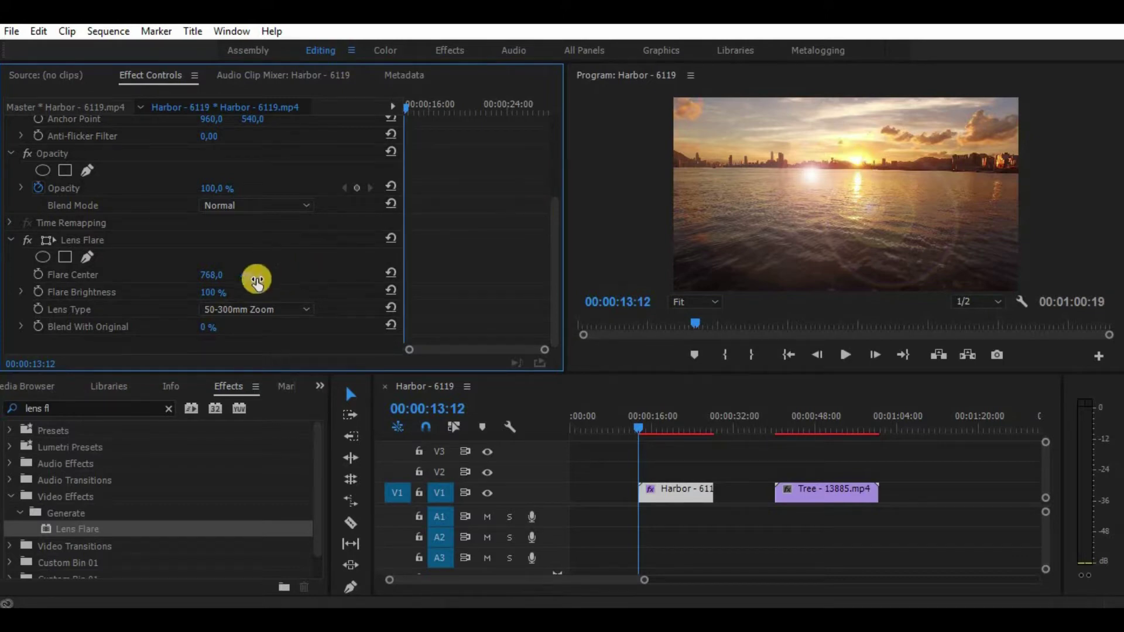
left_click(216, 295)
mouse_move(216, 296)
left_mouse_down()
mouse_move(172, 299)
mouse_move(190, 303)
left_mouse_up()
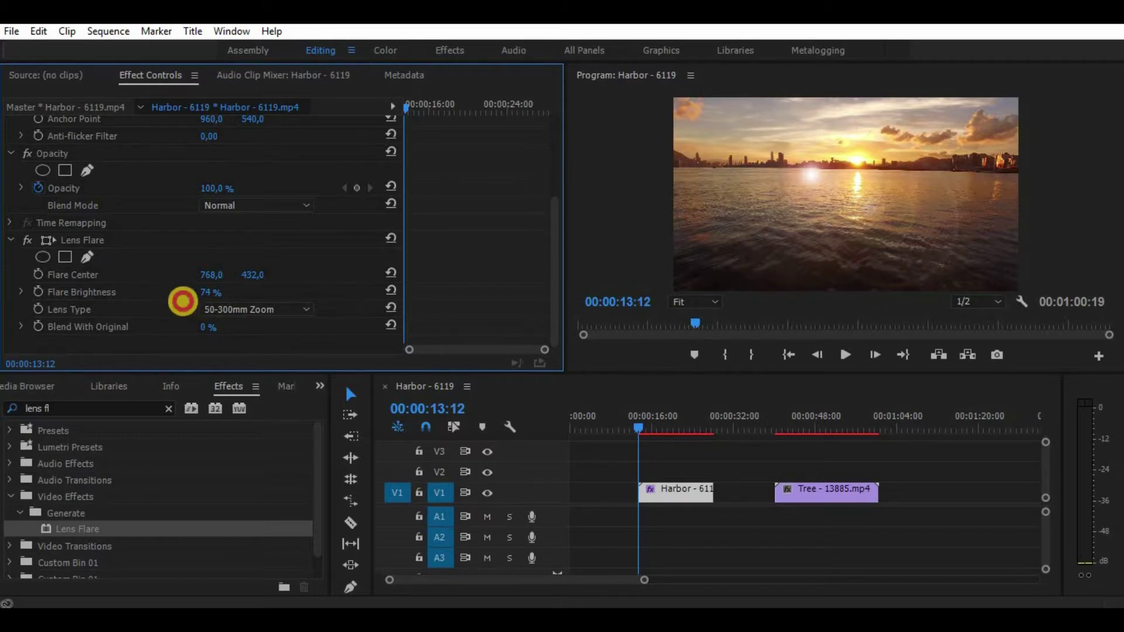
left_click_drag(190, 303, 176, 296)
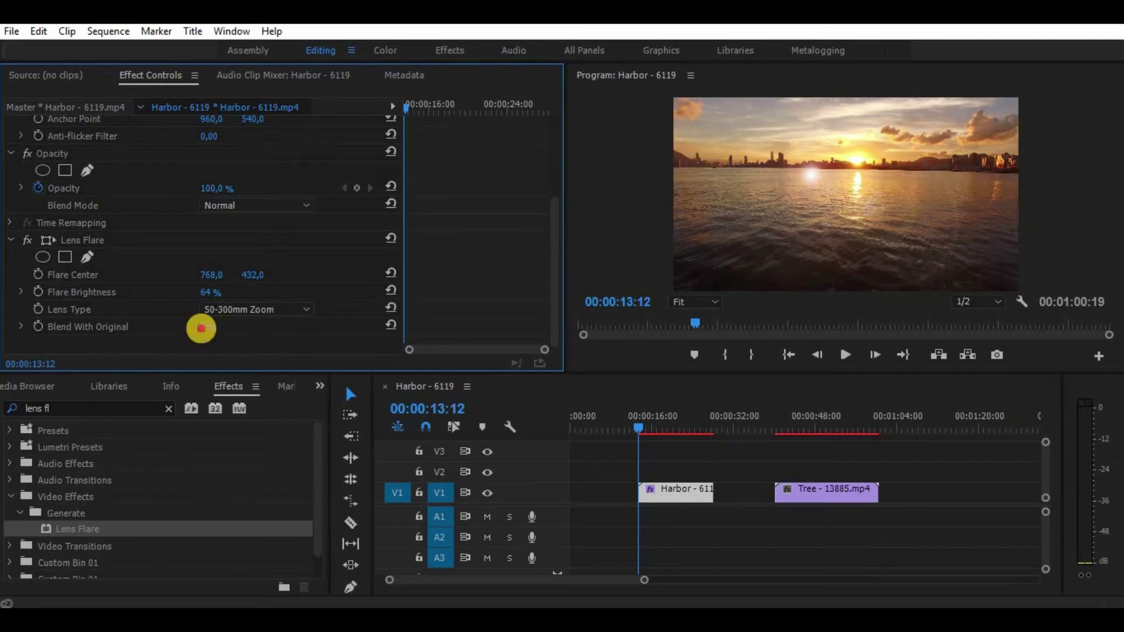
- Set the Harbor flare's Blend With Original to 59%
left_click(229, 333)
left_click_drag(228, 333, 362, 335)
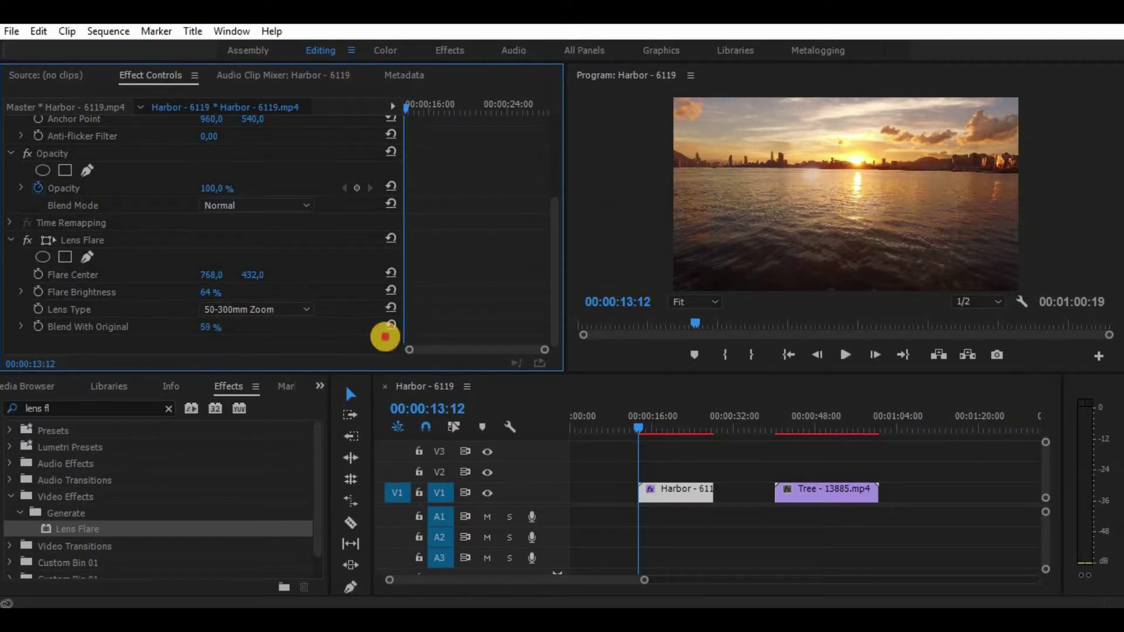
mouse_move(363, 333)
left_mouse_down()
mouse_move(385, 337)
mouse_move(217, 334)
left_mouse_up()
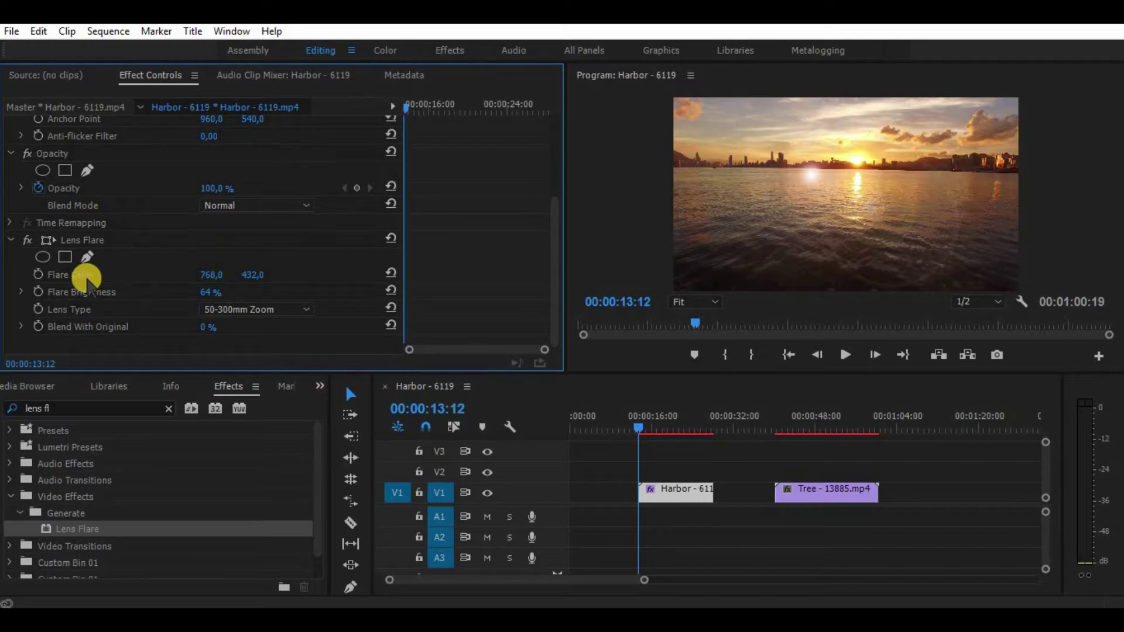
- Zoom the Program monitor to 150%, place the flare centre on the sun, and enable keyframing
left_click(73, 240)
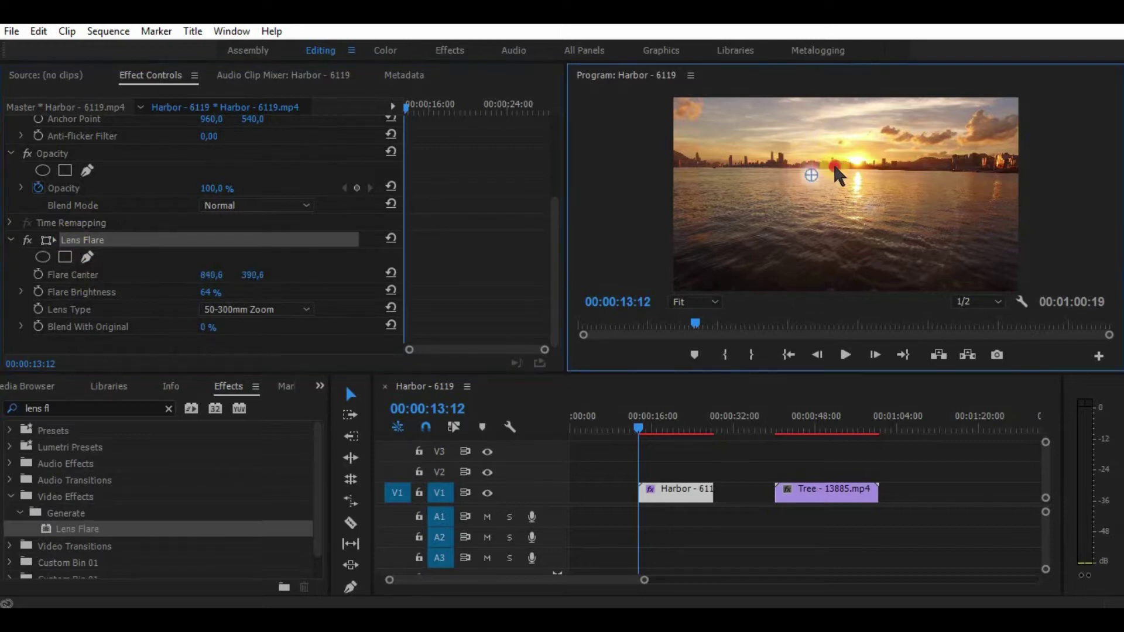
left_click_drag(811, 174, 857, 161)
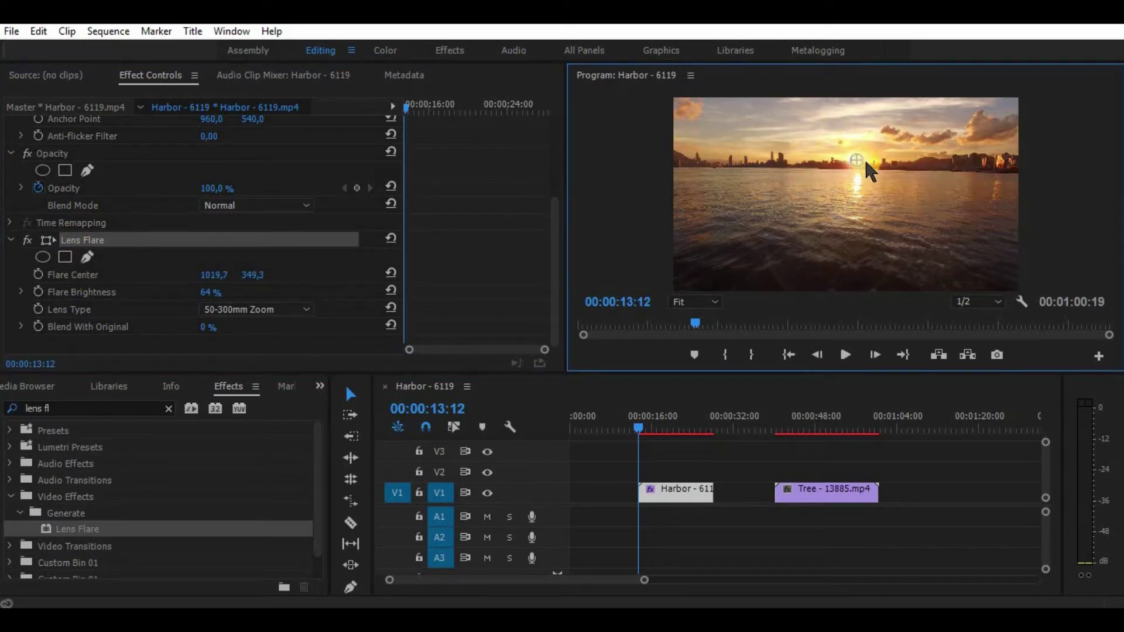
left_click(715, 310)
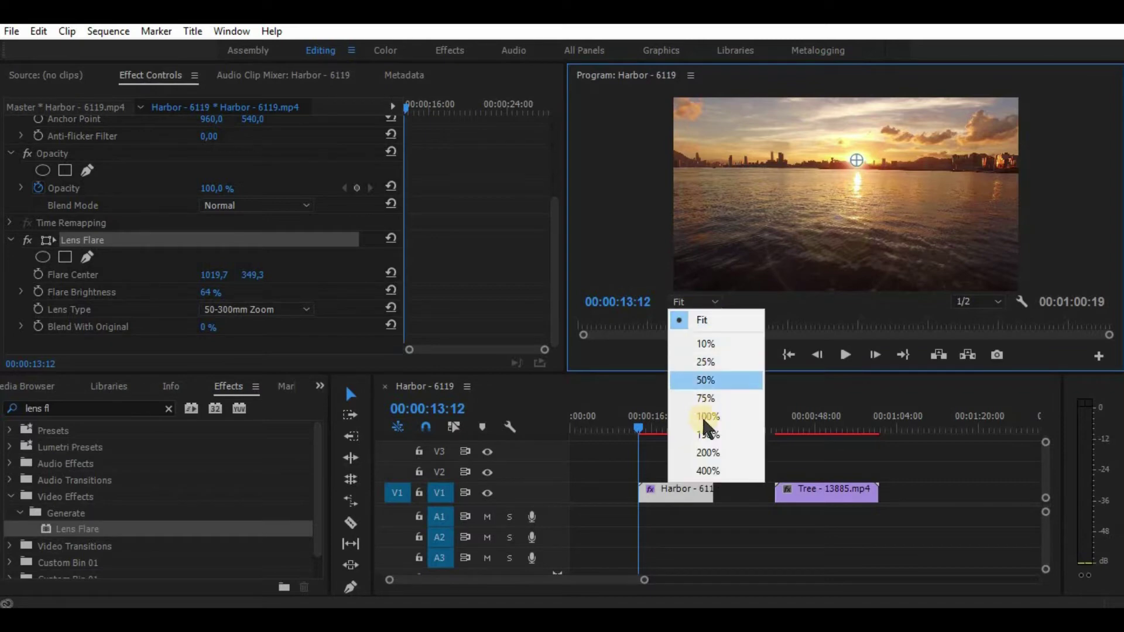
left_click(698, 431)
left_click_drag(856, 200, 860, 207)
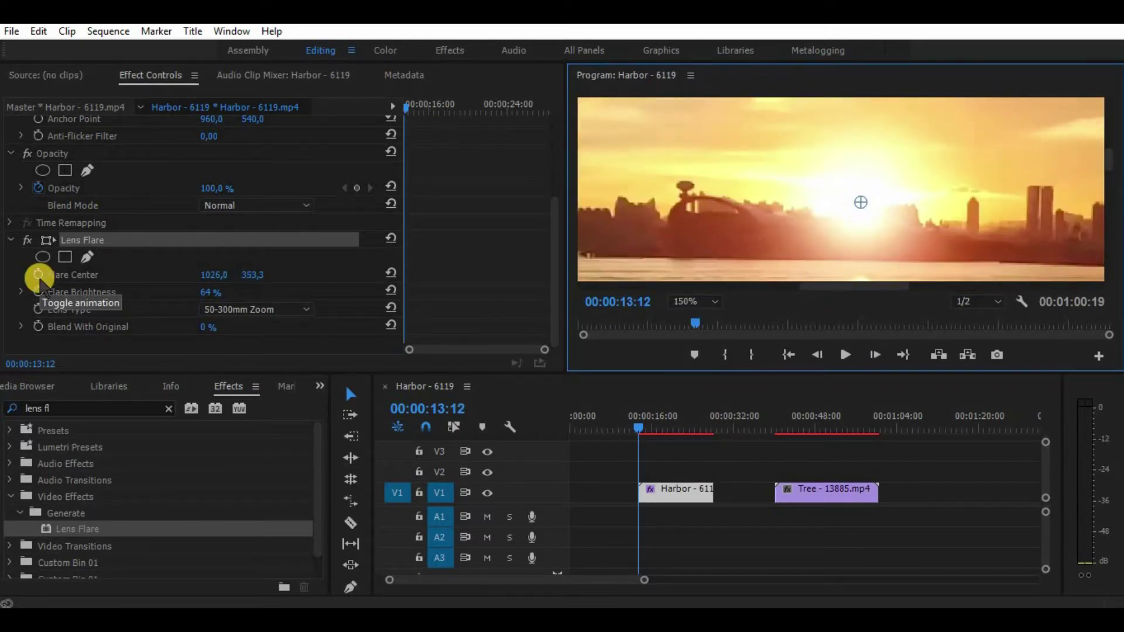
left_click(39, 275)
- Keyframe the flare centre onto the sun at successive playback stops, including 20:16
left_click(844, 355)
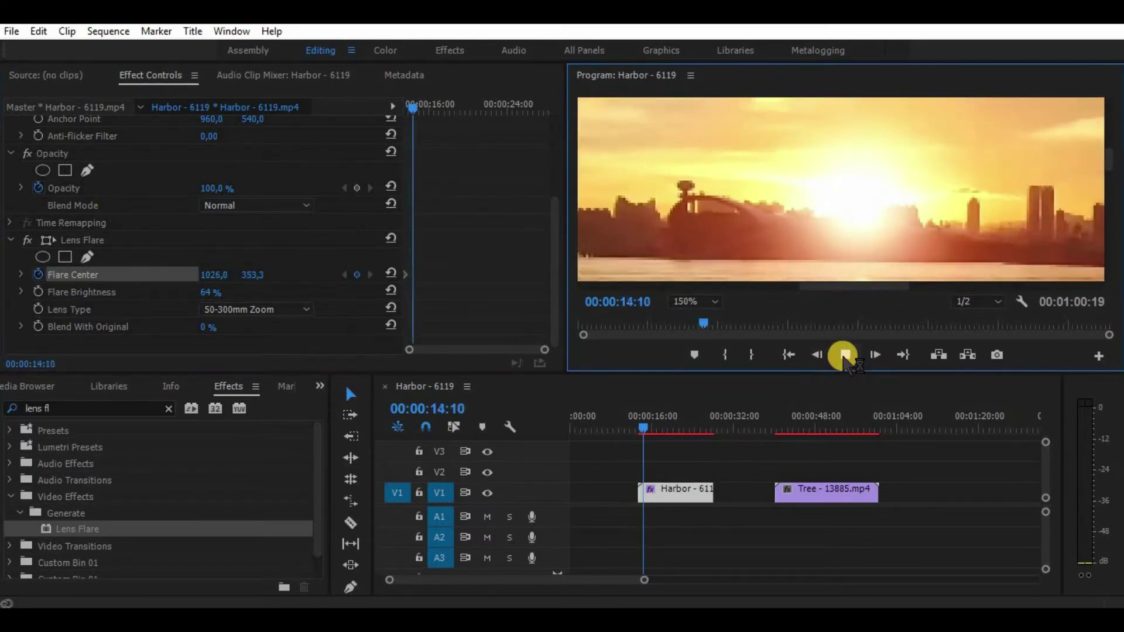
left_click(845, 356)
left_click(82, 240)
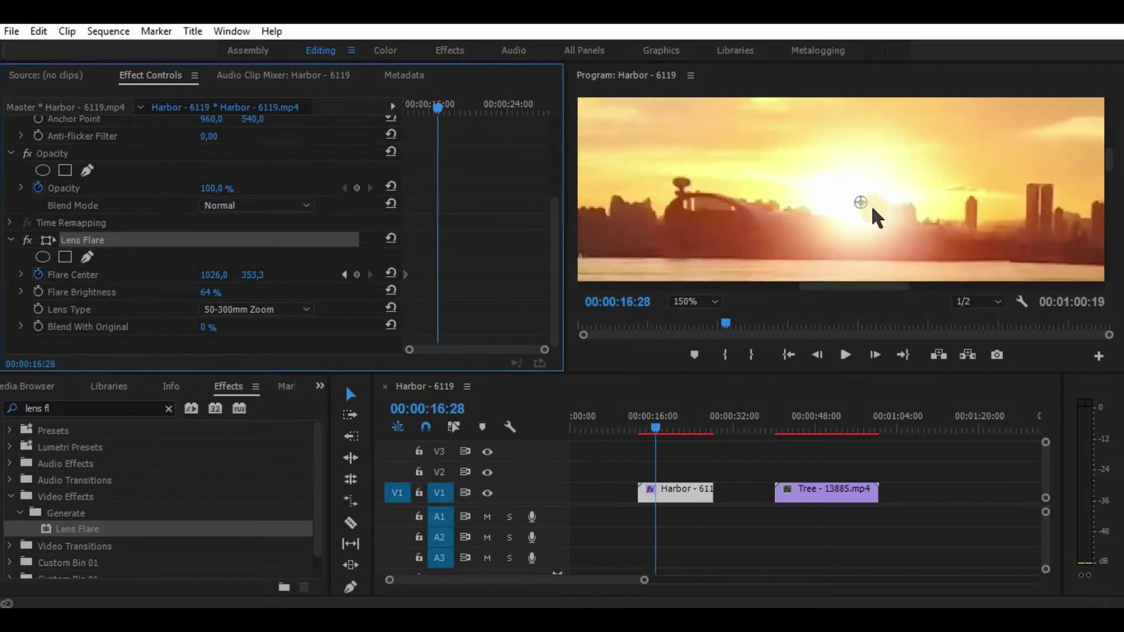
left_click_drag(859, 204, 850, 202)
left_click(844, 355)
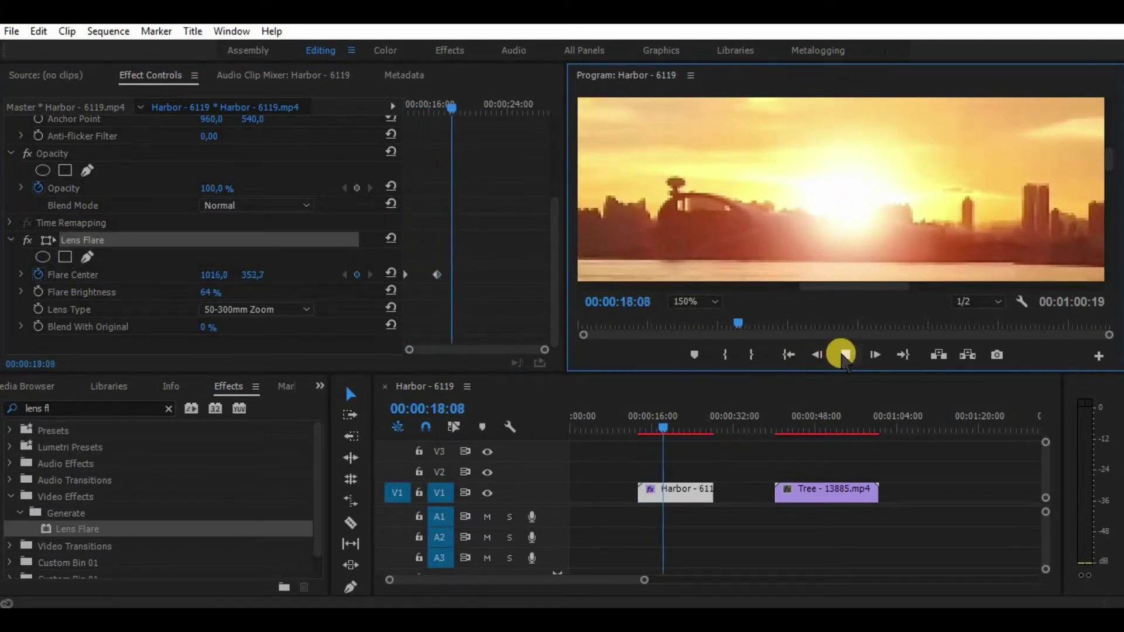
left_click(846, 356)
left_click(75, 240)
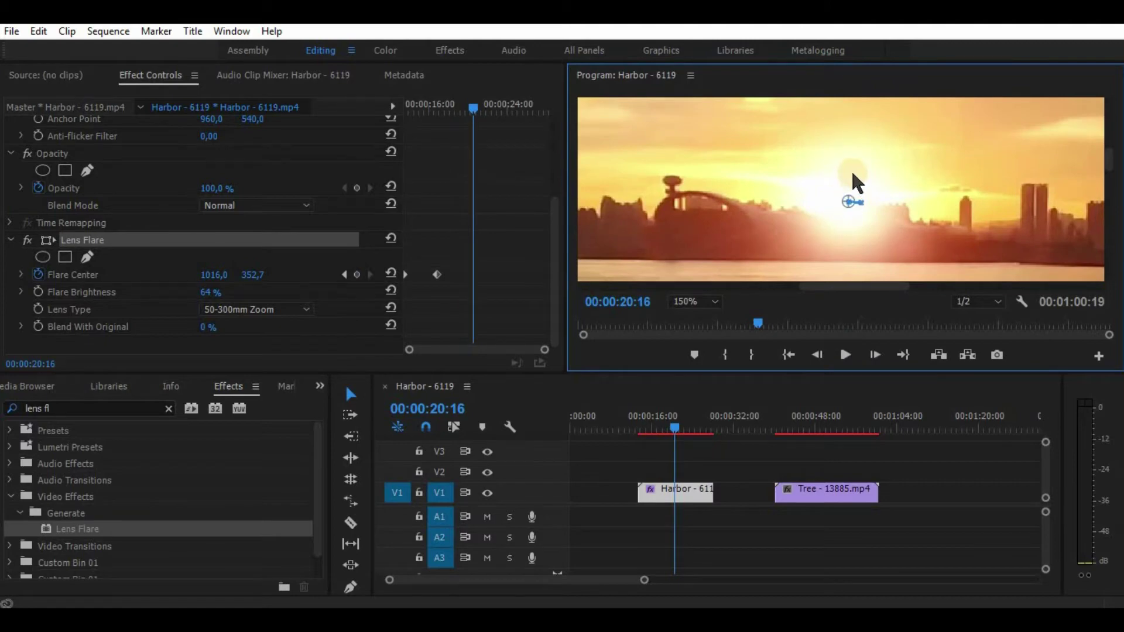
left_click_drag(852, 201, 845, 201)
- Add a flare centre keyframe at 27:20, fit the monitor, and replay from 14:00
left_click(846, 355)
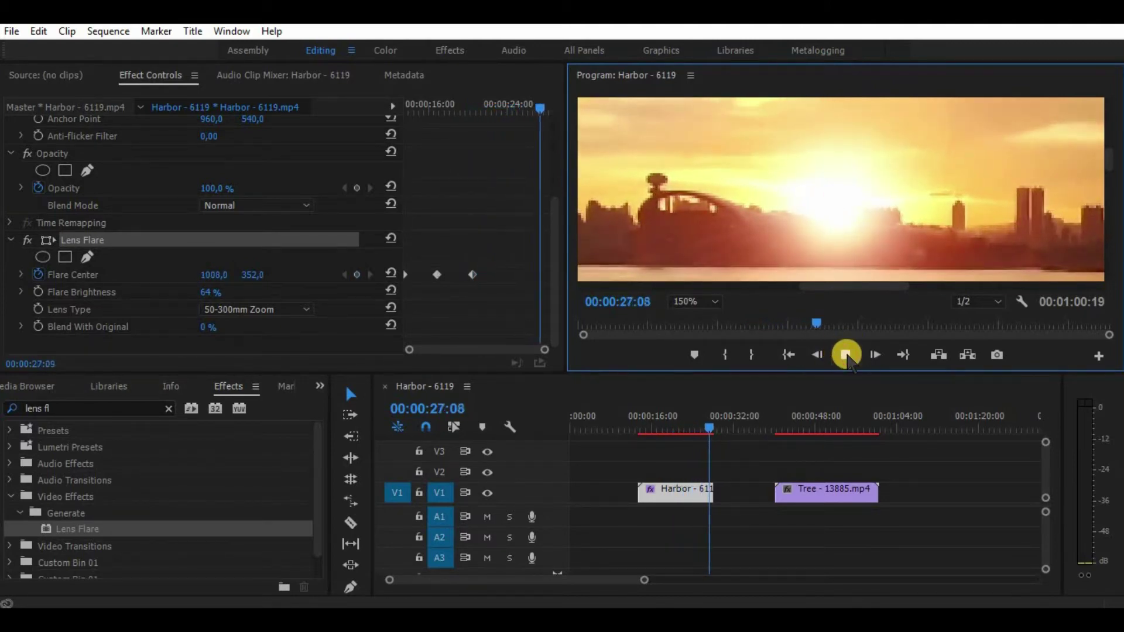
left_click(845, 355)
left_click(96, 240)
left_click_drag(835, 208, 831, 207)
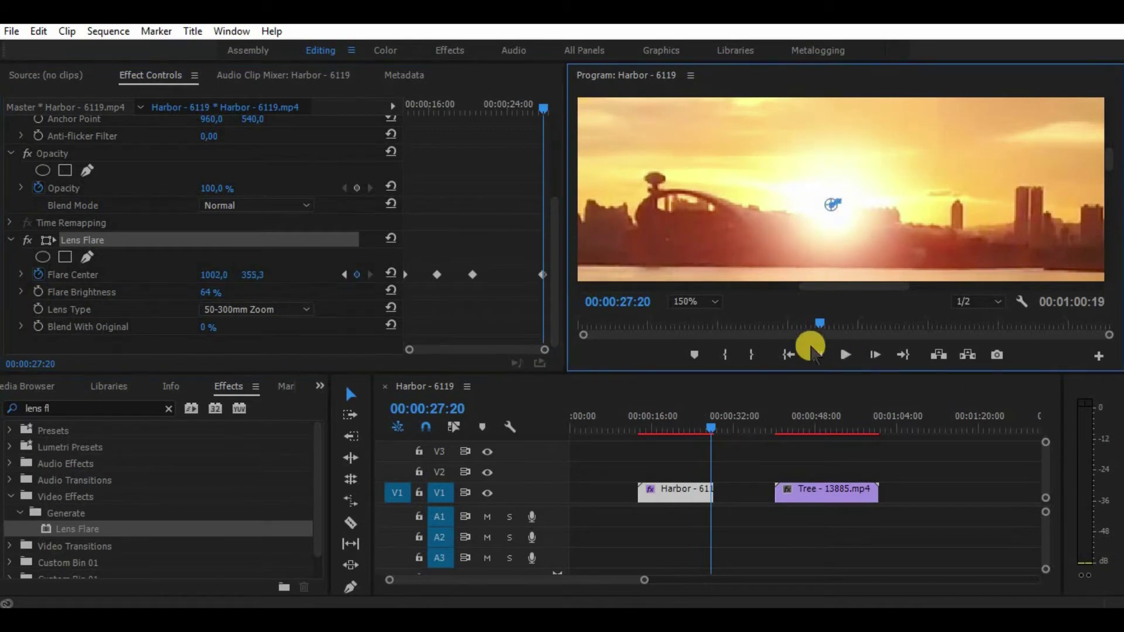
left_click(696, 301)
left_click_drag(709, 427, 640, 484)
key("space")
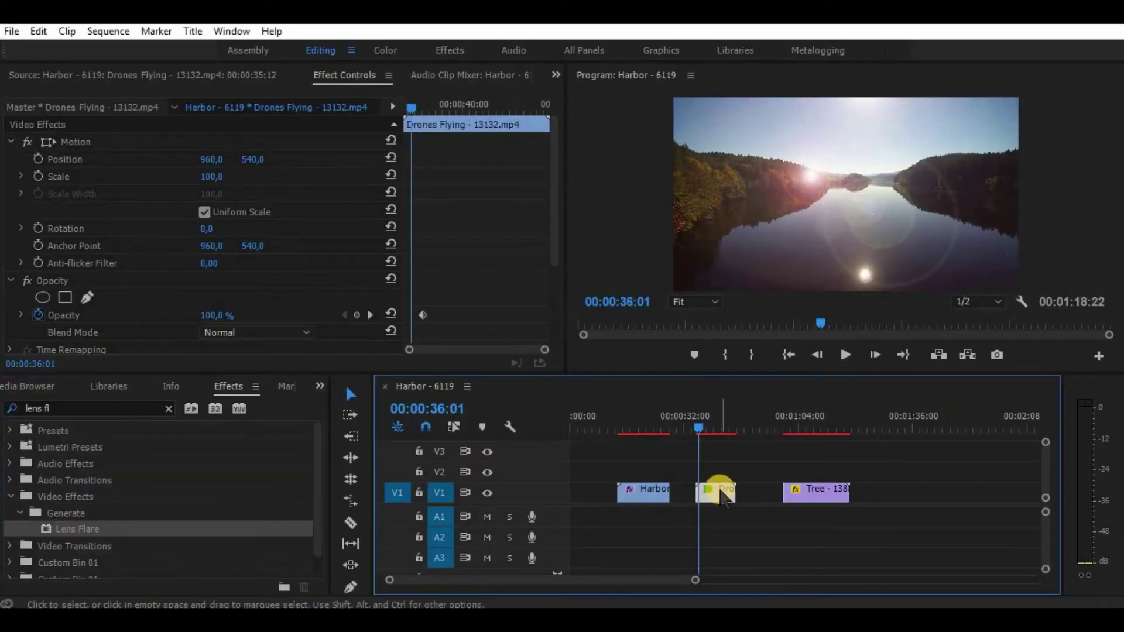
- Place the Drones Flying flare on the sun, keyframe its centre through 46:06, and replay from 36:16
left_click(77, 242)
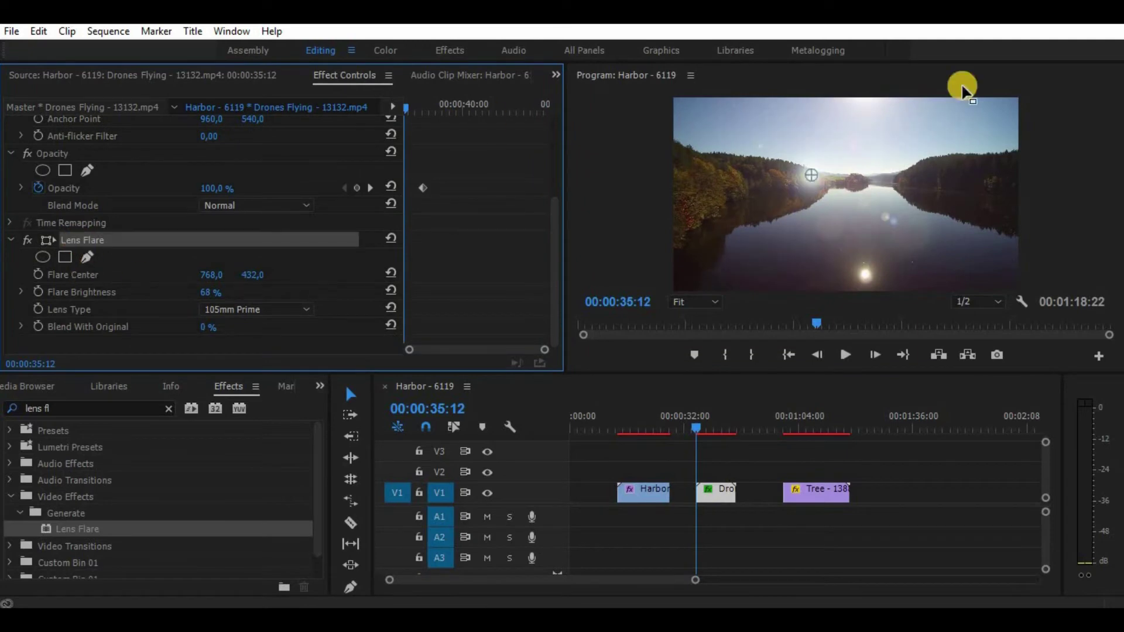
left_click_drag(811, 176, 860, 95)
left_click(38, 274)
left_click(845, 354)
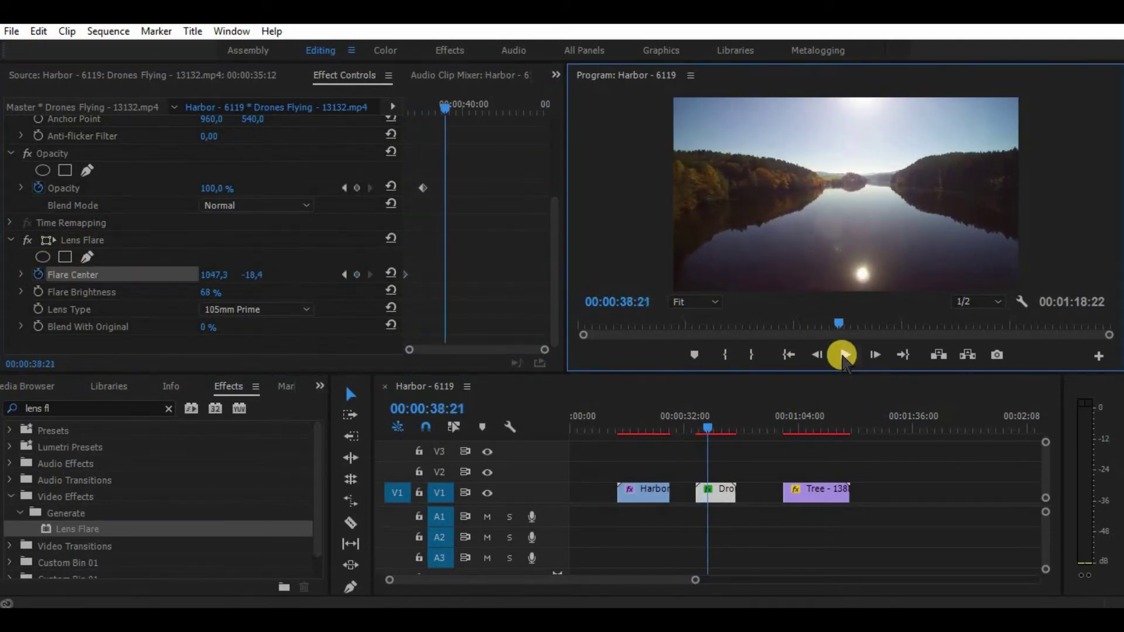
left_click(735, 425)
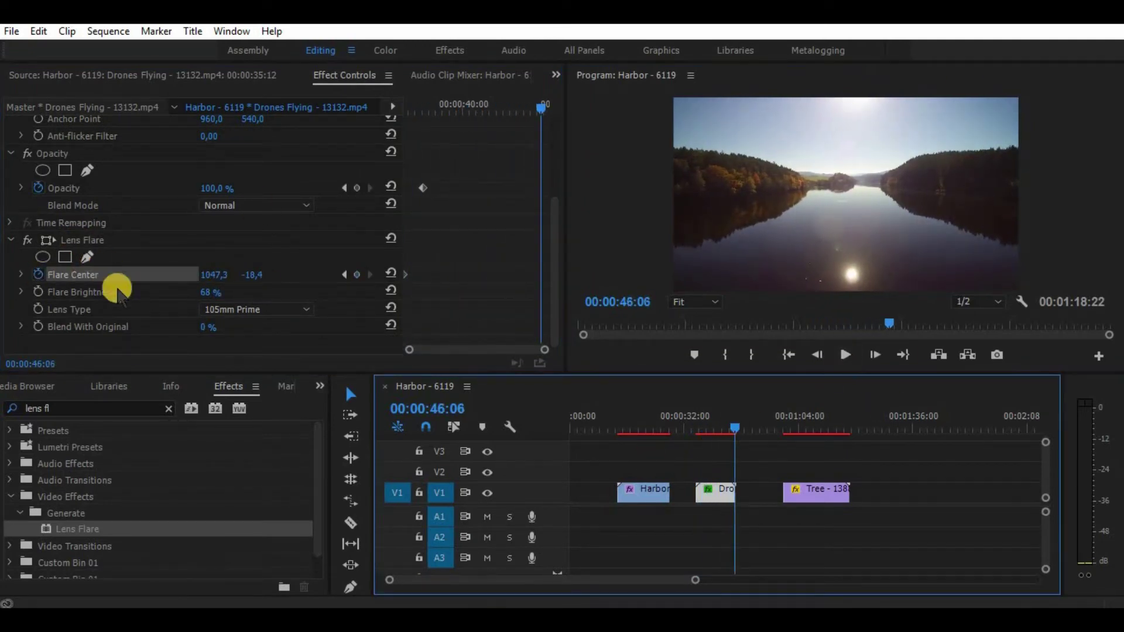
left_click(67, 240)
left_click_drag(861, 106, 851, 104)
left_click(700, 425)
key("space")
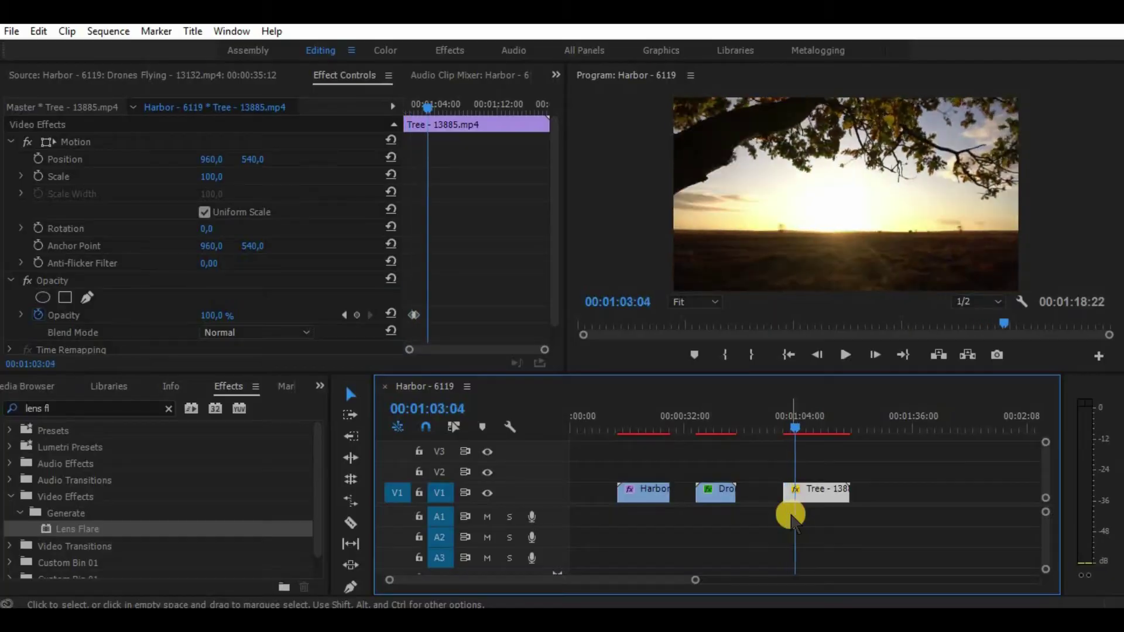
- Add Lens Flare to the Tree clip and keyframe its centre along the sun at 50% zoom
left_click_drag(77, 528, 431, 217)
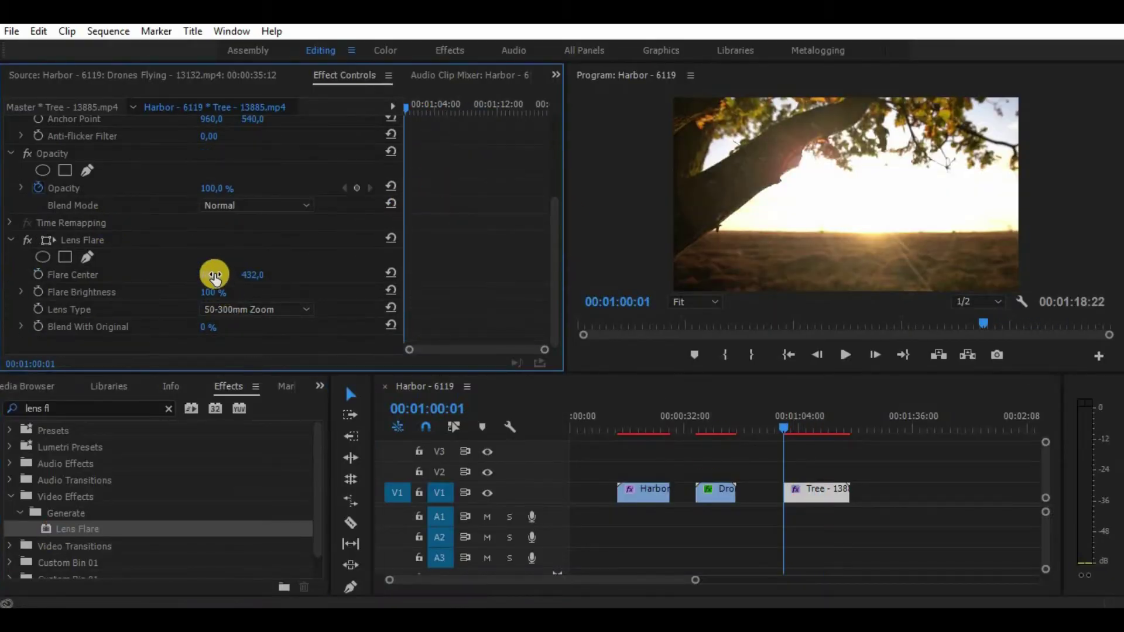
left_click(256, 309)
mouse_move(735, 255)
left_mouse_down()
mouse_move(870, 227)
mouse_move(857, 206)
mouse_move(809, 206)
mouse_move(841, 252)
left_mouse_up()
left_click(875, 354)
left_click(694, 302)
left_click(718, 379)
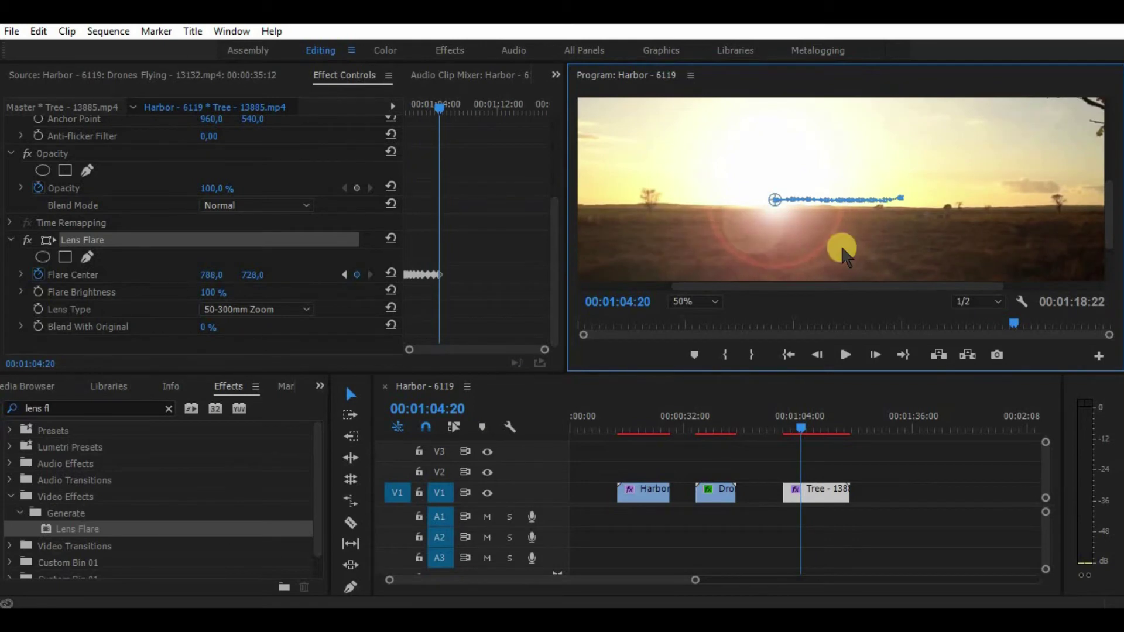
mouse_move(775, 201)
left_mouse_down()
mouse_move(657, 197)
mouse_move(770, 201)
mouse_move(657, 201)
mouse_move(690, 246)
mouse_move(660, 231)
mouse_move(581, 228)
left_mouse_up()
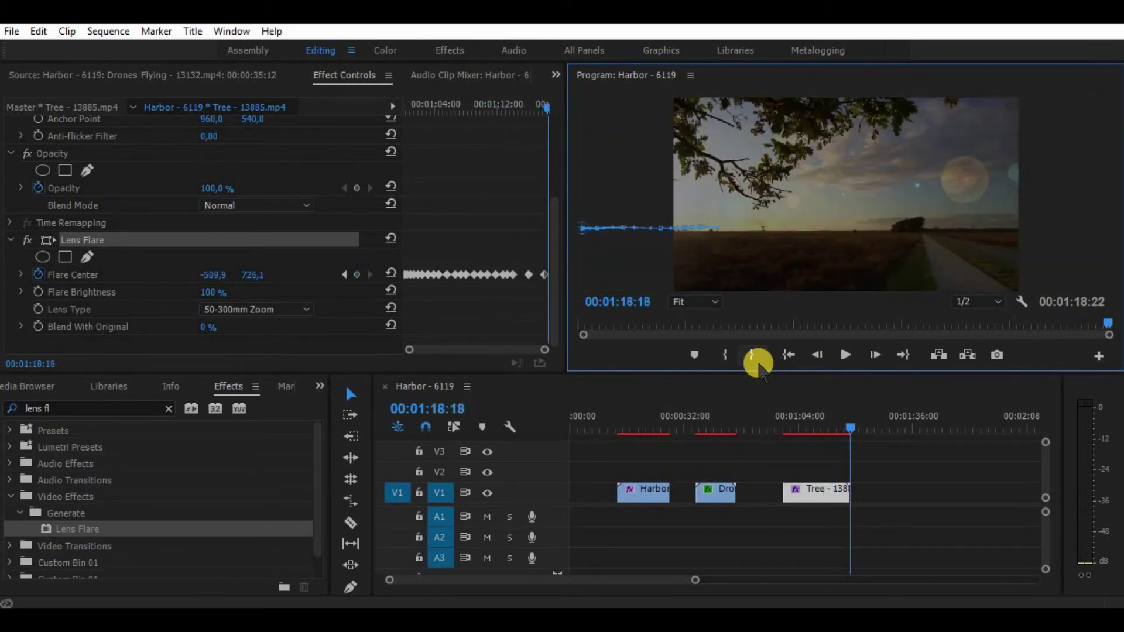